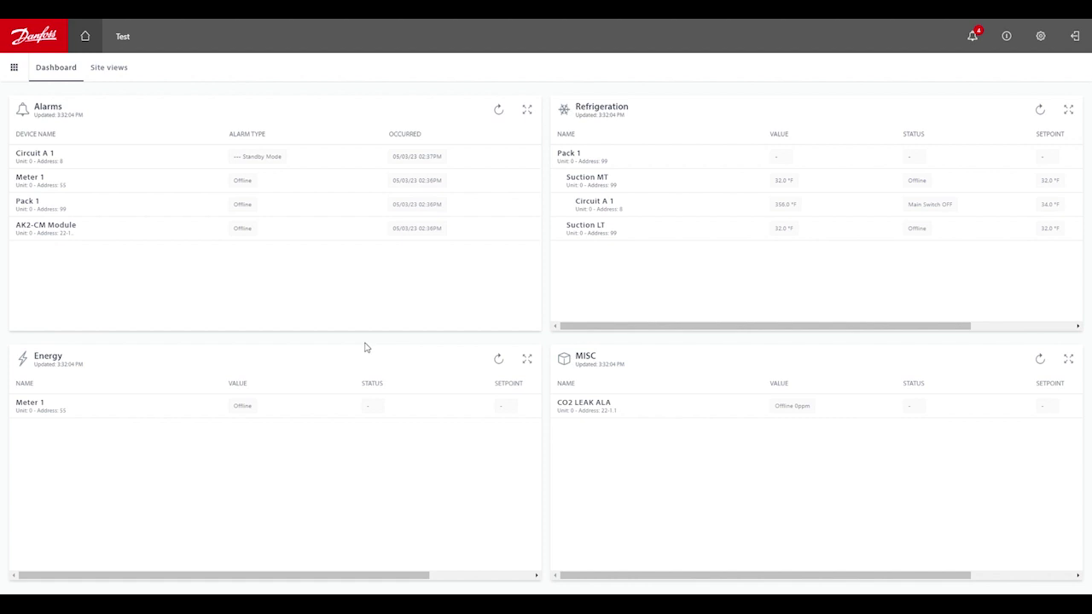
- Go to Configuration > Control > Refrigeration, list Suction MT's circuits and open Circuit A 1
{"action": "left_click", "coordinate": [14, 70]}
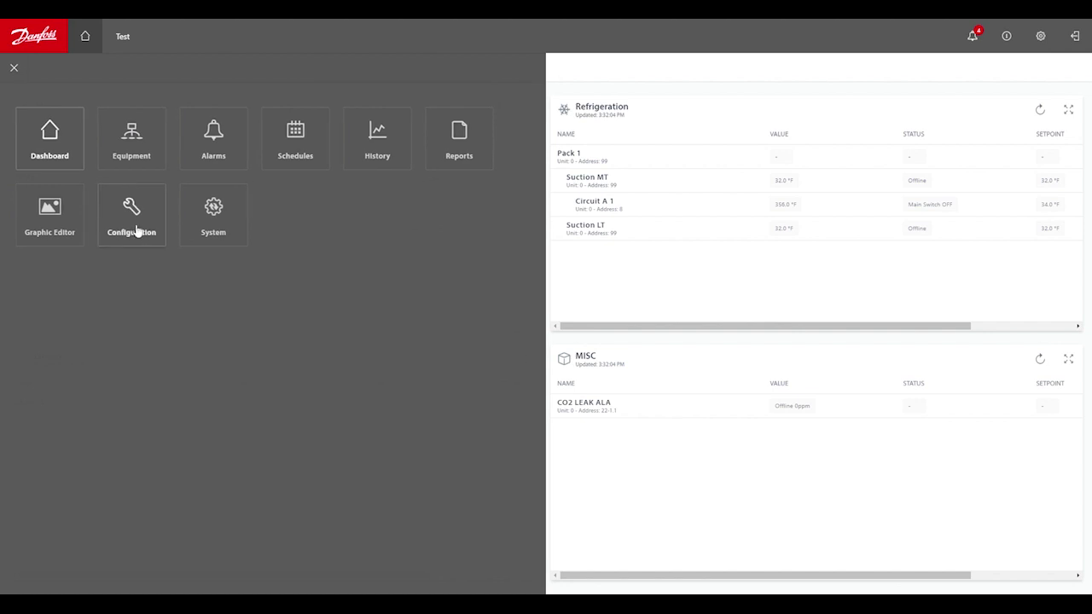
{"action": "left_click", "coordinate": [136, 230]}
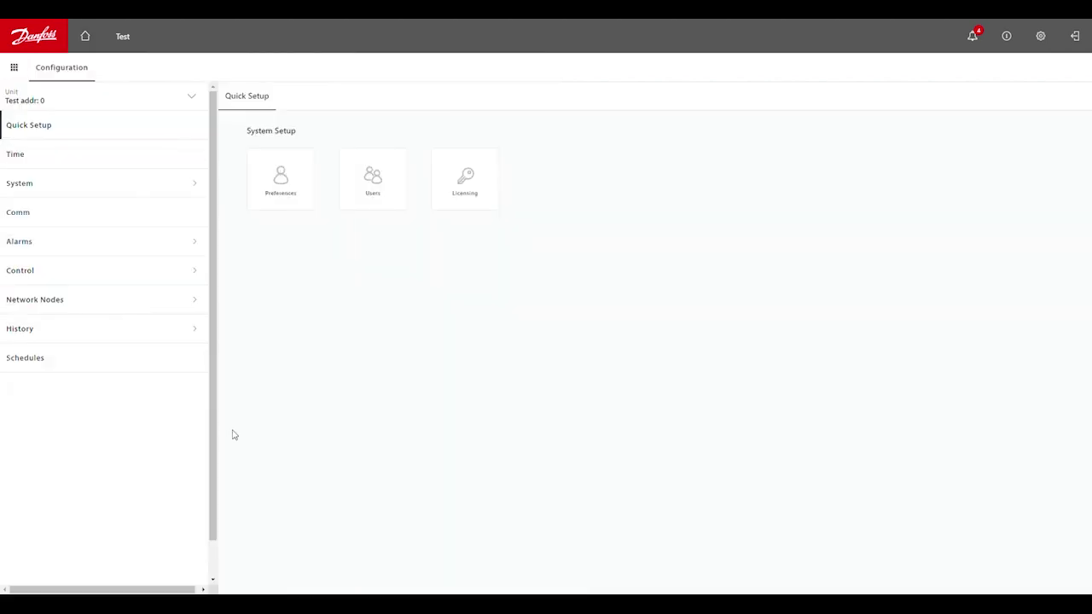
{"action": "left_click", "coordinate": [195, 271]}
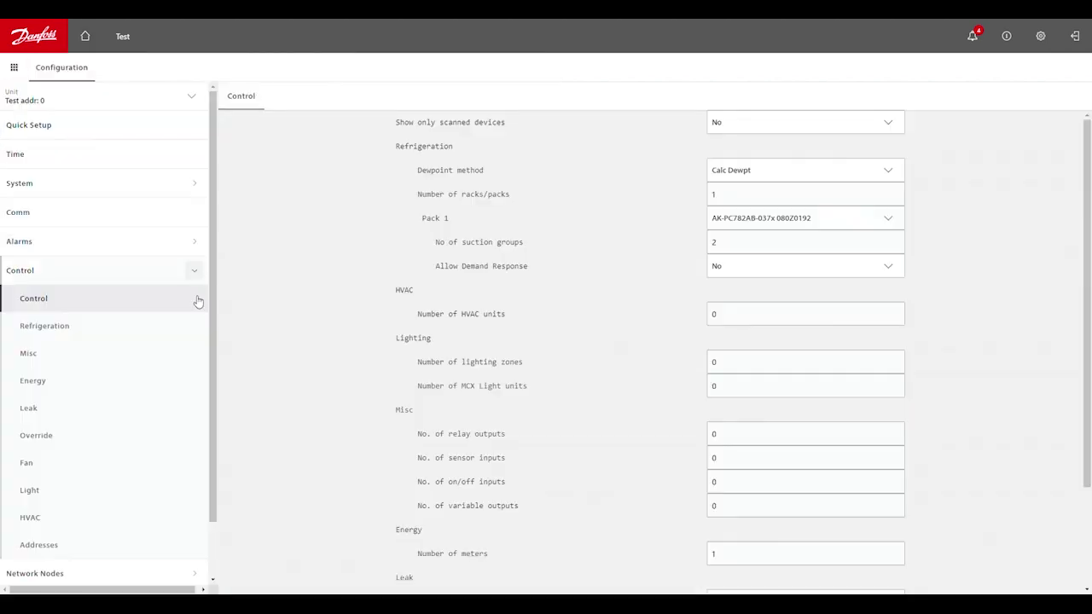
{"action": "left_click", "coordinate": [76, 331]}
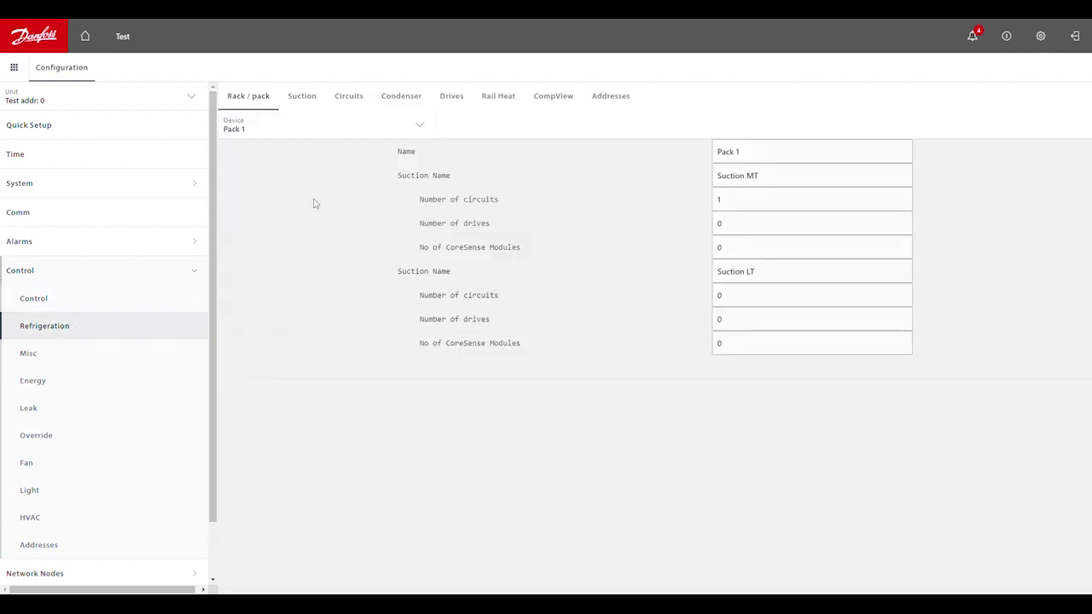
{"action": "left_click", "coordinate": [343, 97]}
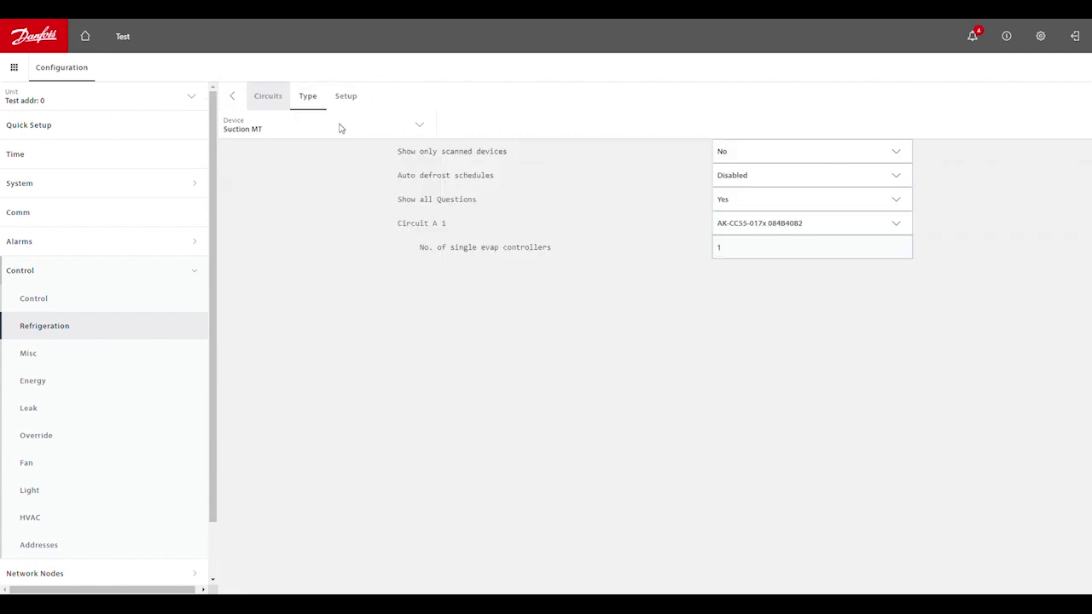
{"action": "left_click", "coordinate": [347, 99]}
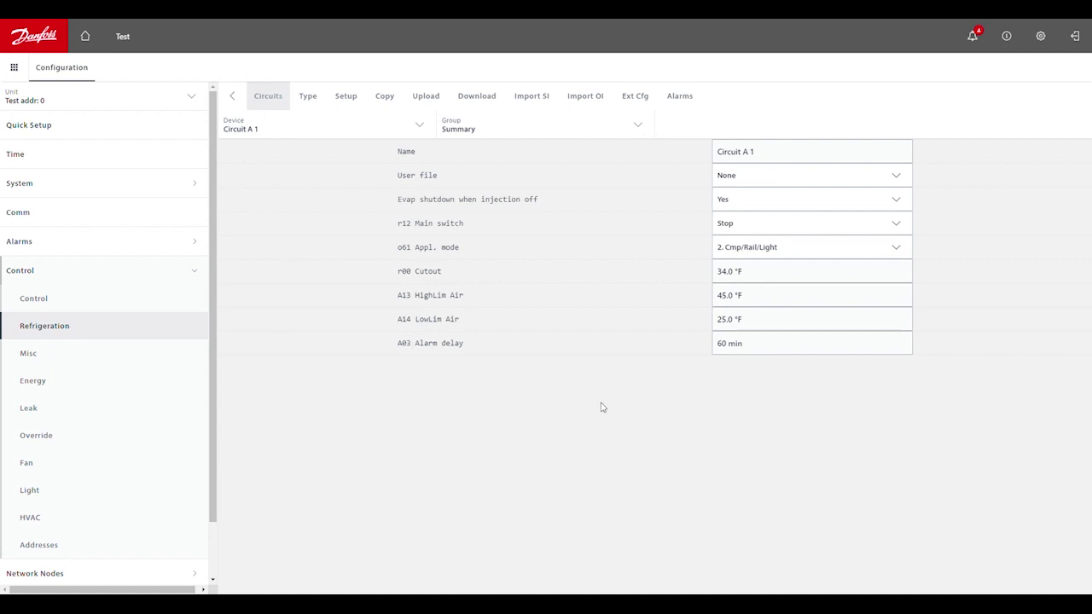
- Change Circuit A 1's d03 Def.Interval under Defrost Control from 8 to 7 hours, then go back to Pack 1
{"action": "left_click", "coordinate": [640, 124]}
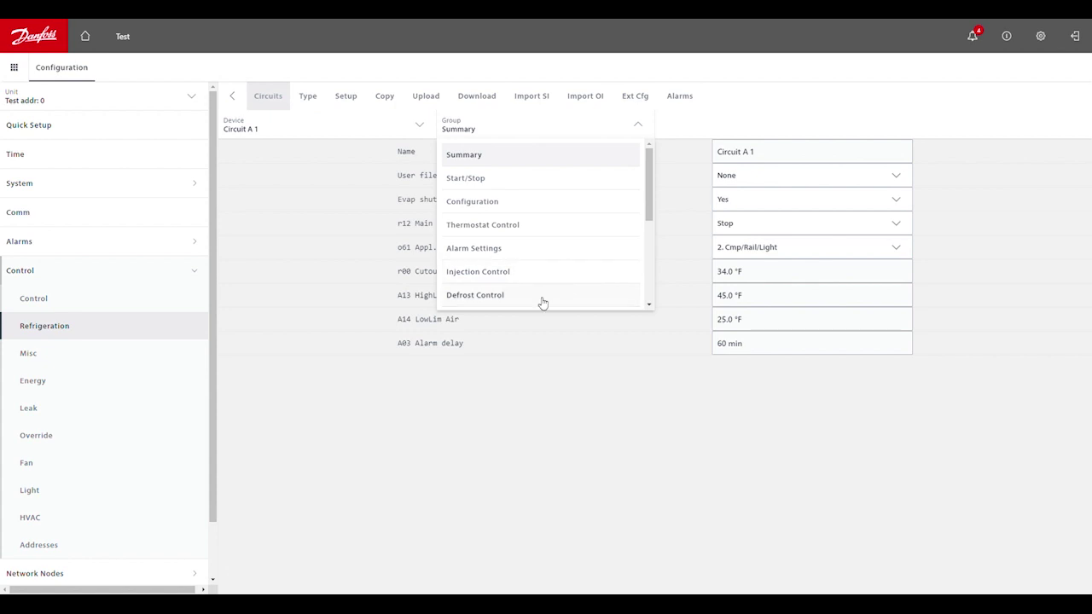
{"action": "left_click", "coordinate": [506, 299]}
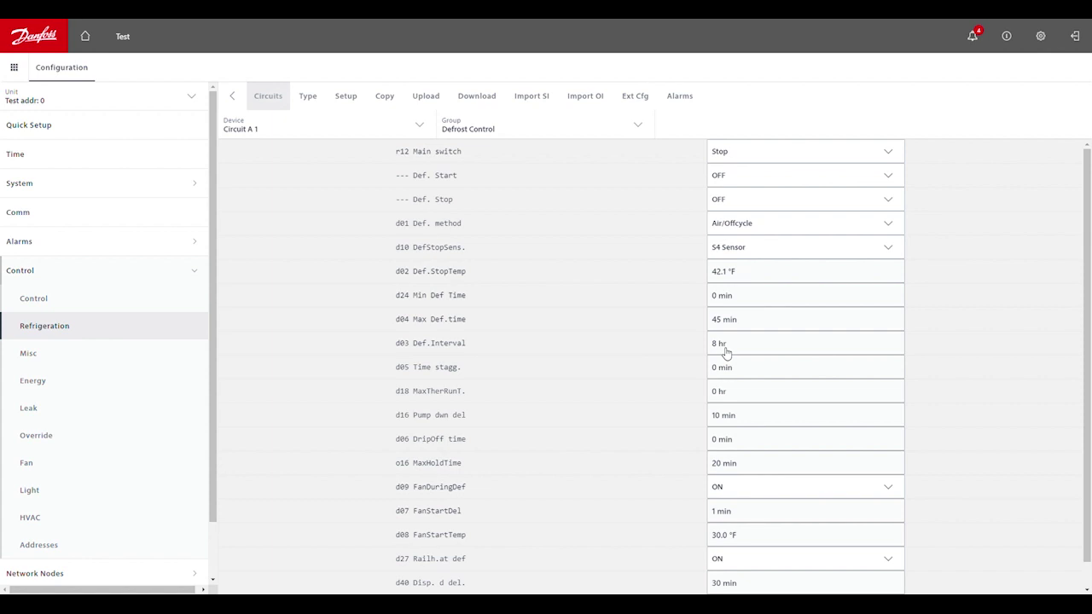
{"action": "left_click", "coordinate": [720, 344]}
{"action": "key", "text": "BackSpace"}
{"action": "type", "text": "7"}
{"action": "key", "text": "Return"}
{"action": "left_click", "coordinate": [232, 101]}
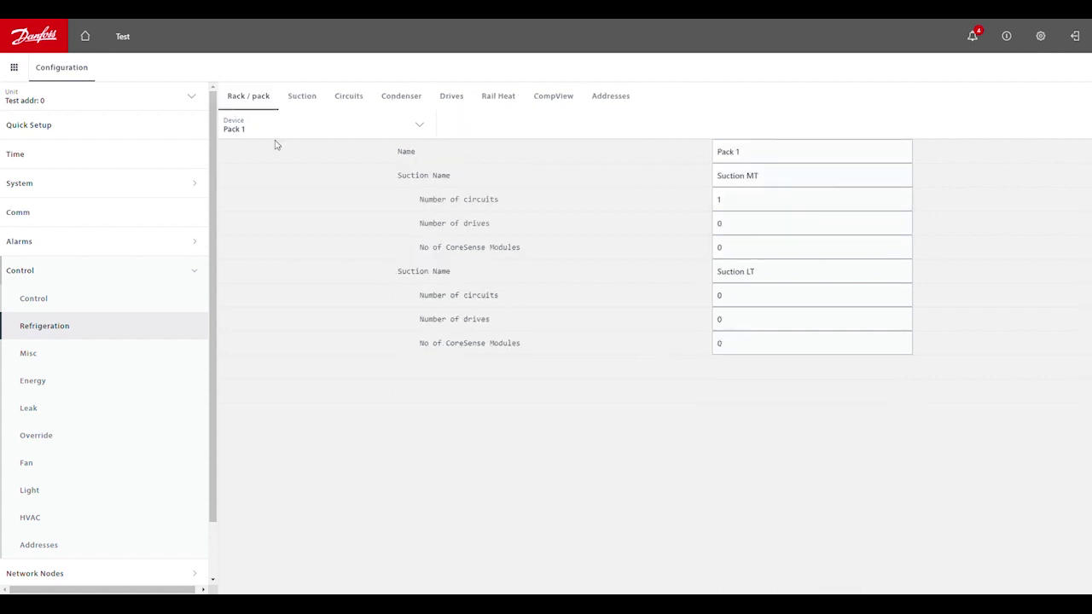
- In the sidebar's Schedules configuration, set Num of schedules to 1
{"action": "scroll", "coordinate": [171, 478], "scroll_direction": "down", "scroll_amount": 1}
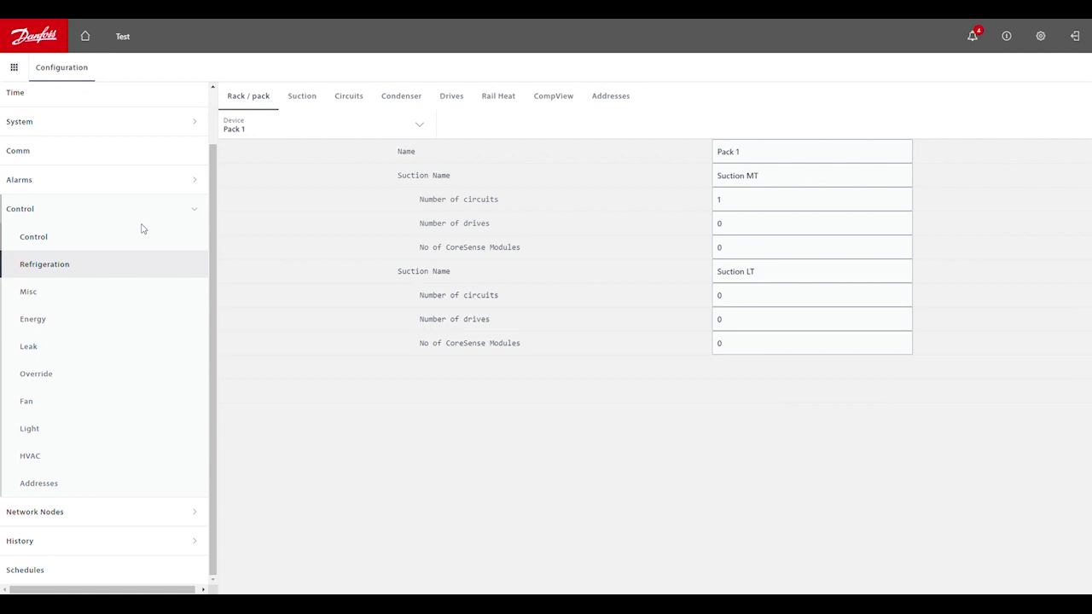
{"action": "left_click", "coordinate": [74, 572]}
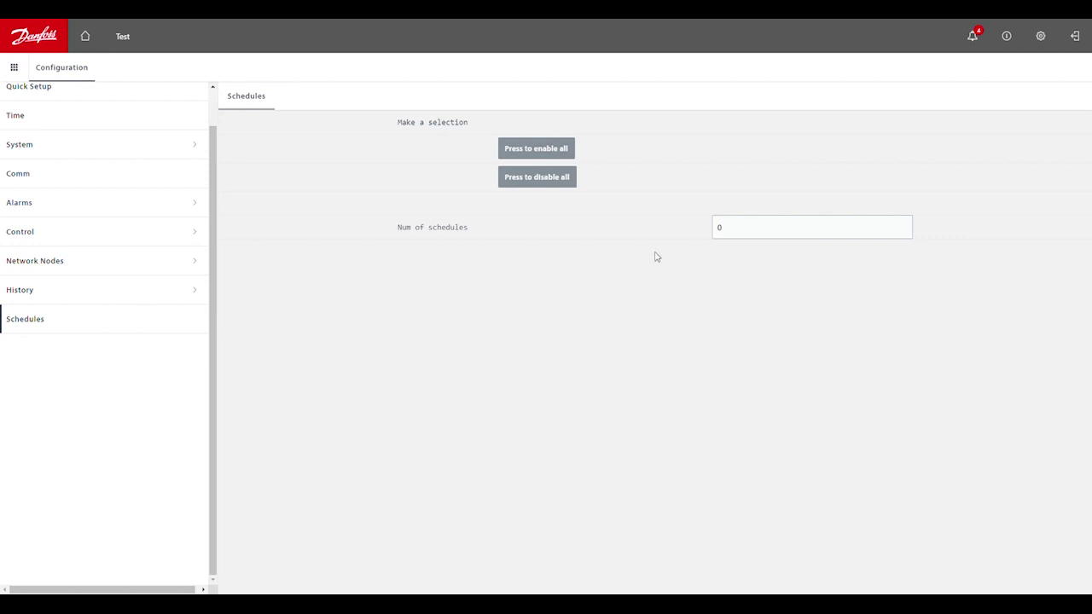
{"action": "left_click", "coordinate": [722, 230]}
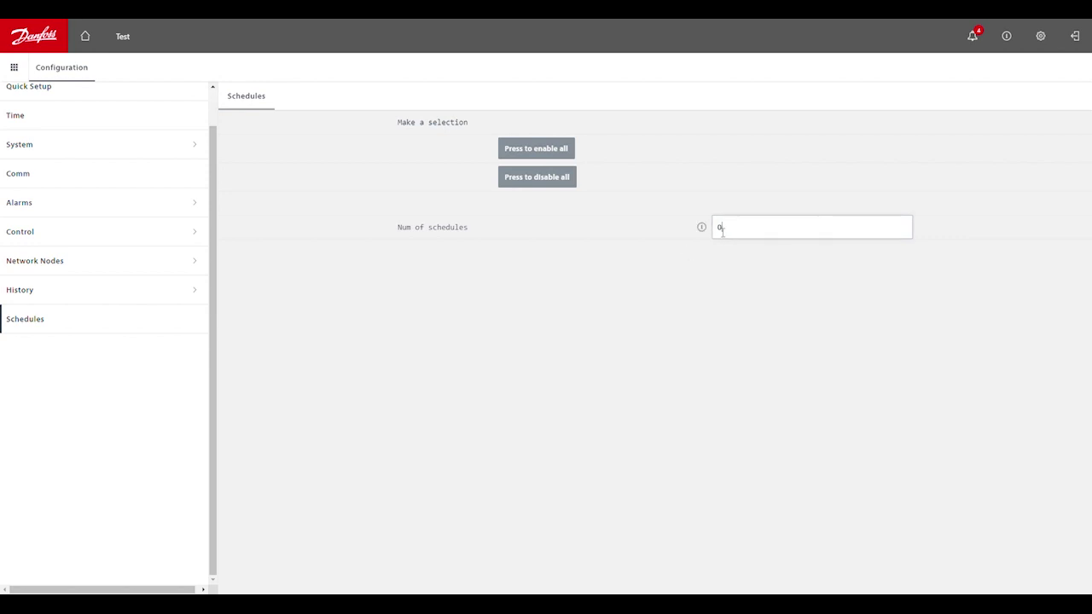
{"action": "key", "text": "BackSpace"}
{"action": "type", "text": "1"}
{"action": "key", "text": "Return"}
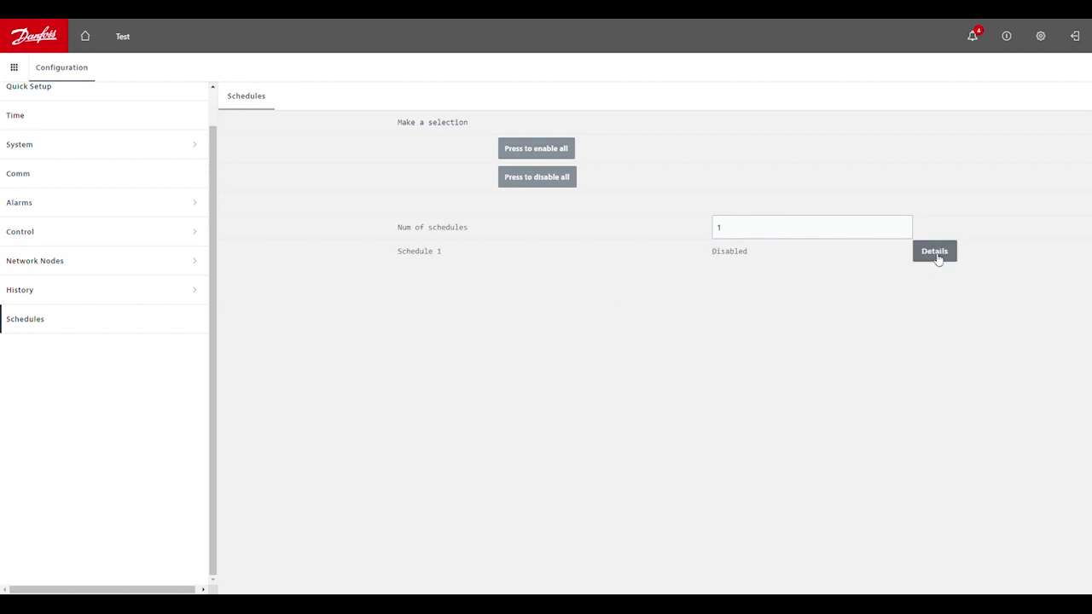
- Open Schedule 1's Details and expand its Schedule usage dropdown
{"action": "left_click", "coordinate": [935, 253]}
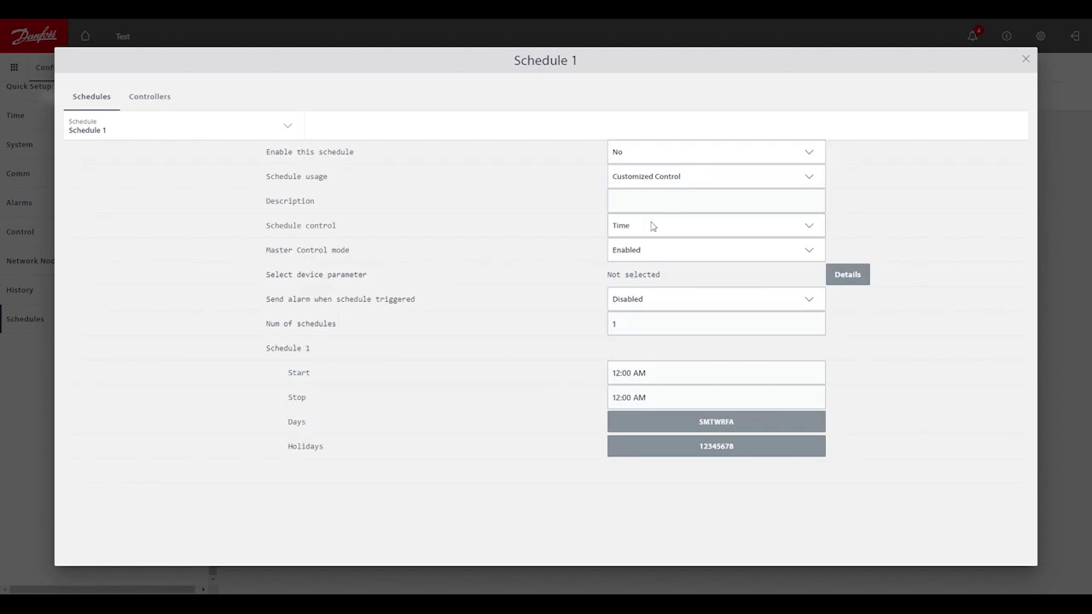
{"action": "left_click", "coordinate": [679, 181]}
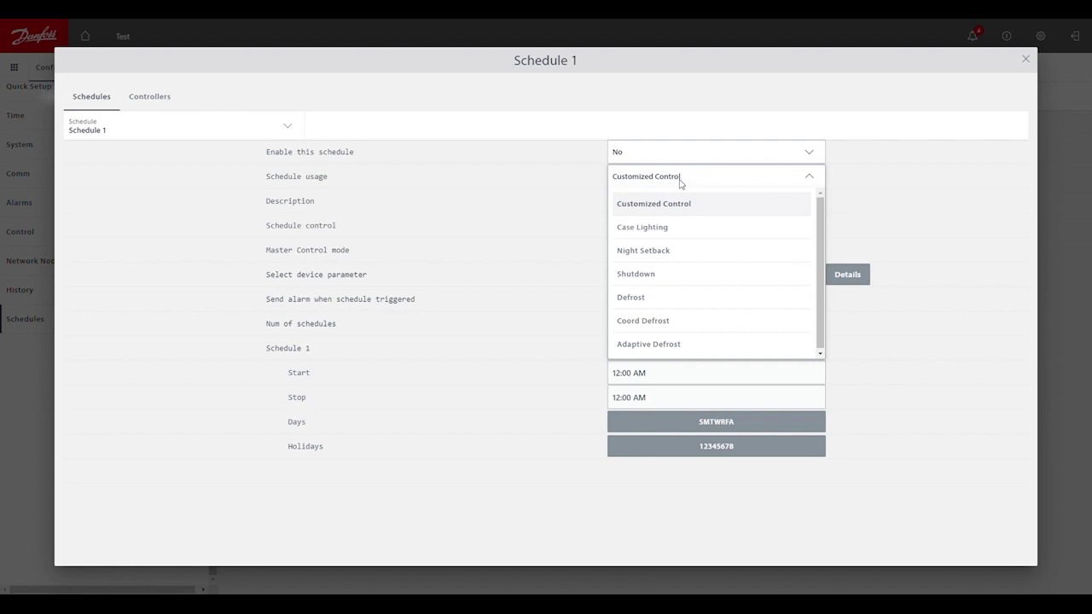
- Set Schedule 1's usage to Coord Defrost and its description to 'A1 Defrost'
{"action": "left_click", "coordinate": [696, 324]}
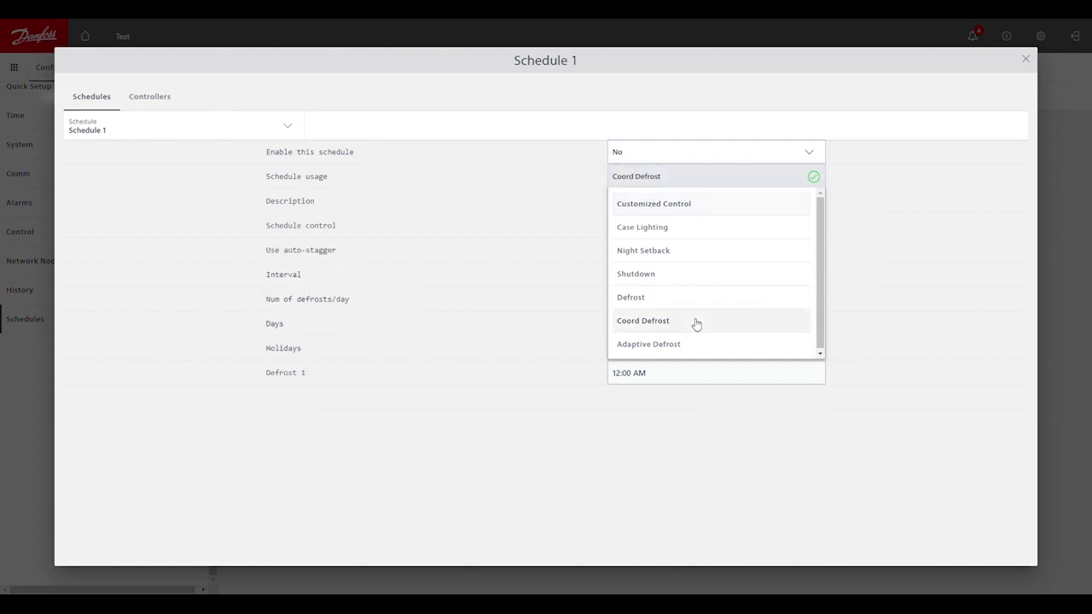
{"action": "left_click", "coordinate": [876, 266]}
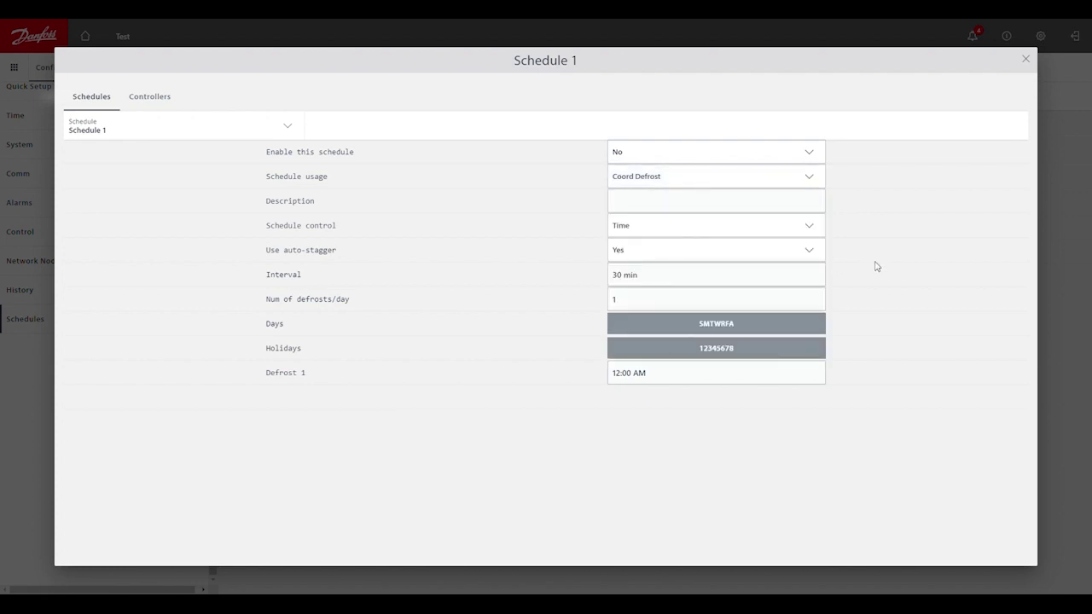
{"action": "left_click", "coordinate": [625, 200]}
{"action": "type", "text": "A1 Defrost"}
{"action": "key", "text": "Return"}
- Change the defrost Interval from 30 to 60 minutes and Num of defrosts/day to 4
{"action": "left_click", "coordinate": [643, 286]}
{"action": "key", "text": "BackSpace"}
{"action": "key", "text": "BackSpace"}
{"action": "type", "text": "60"}
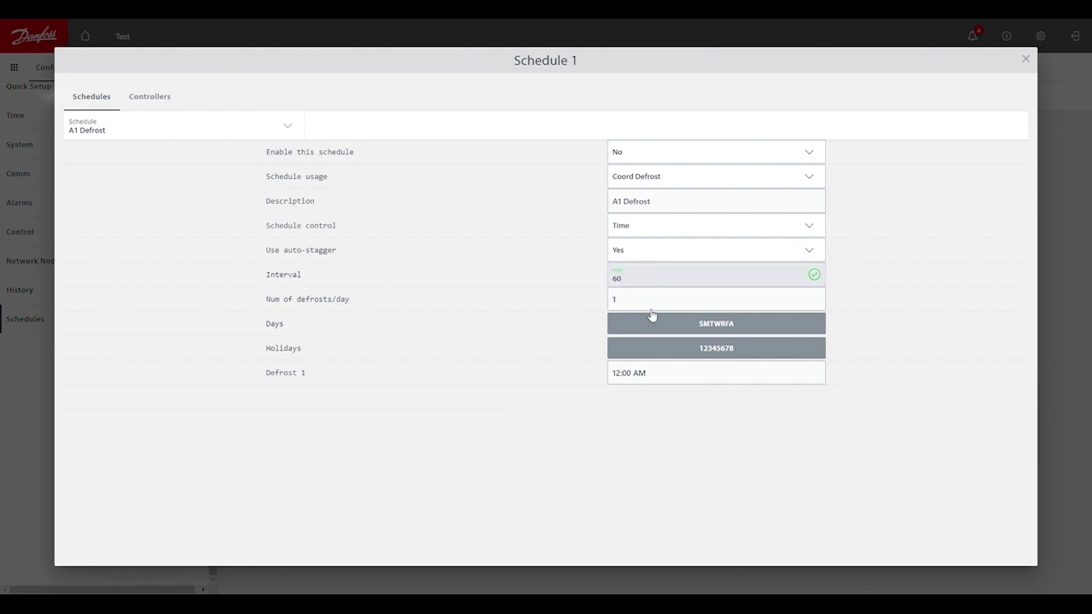
{"action": "left_click", "coordinate": [628, 304]}
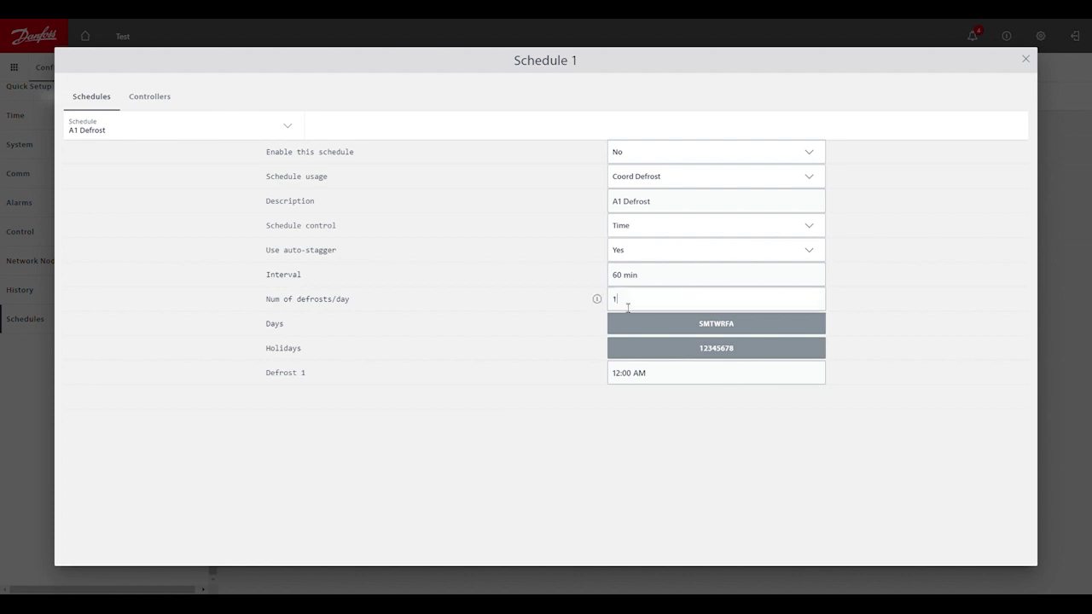
{"action": "key", "text": "BackSpace"}
{"action": "type", "text": "4"}
{"action": "key", "text": "Return"}
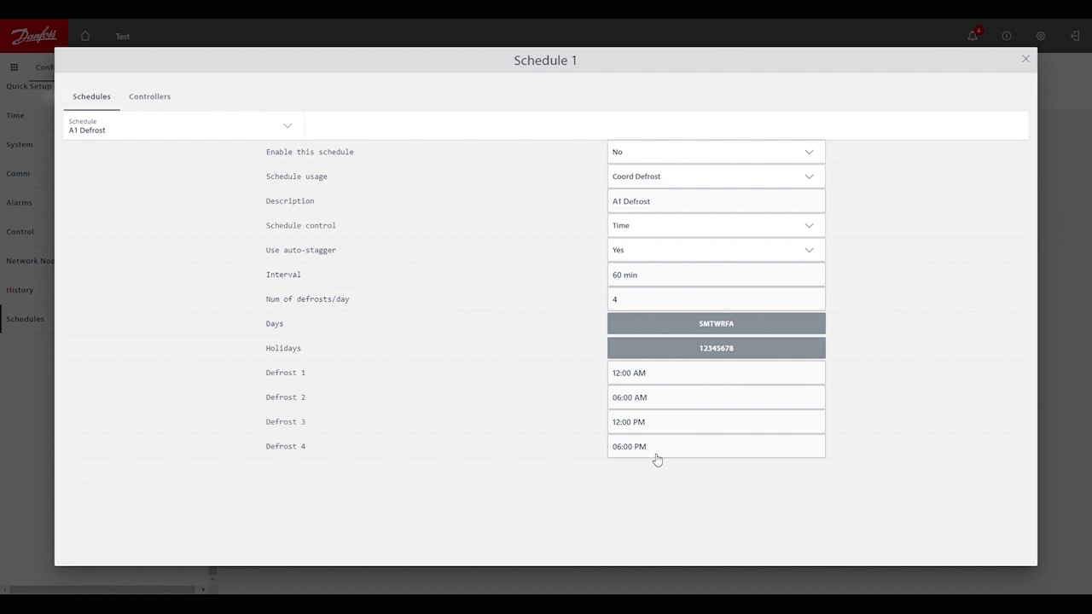
{"action": "left_click", "coordinate": [627, 381]}
- On the Controllers tab, switch Circuit A 1's toggle to Selected
{"action": "left_click", "coordinate": [161, 101]}
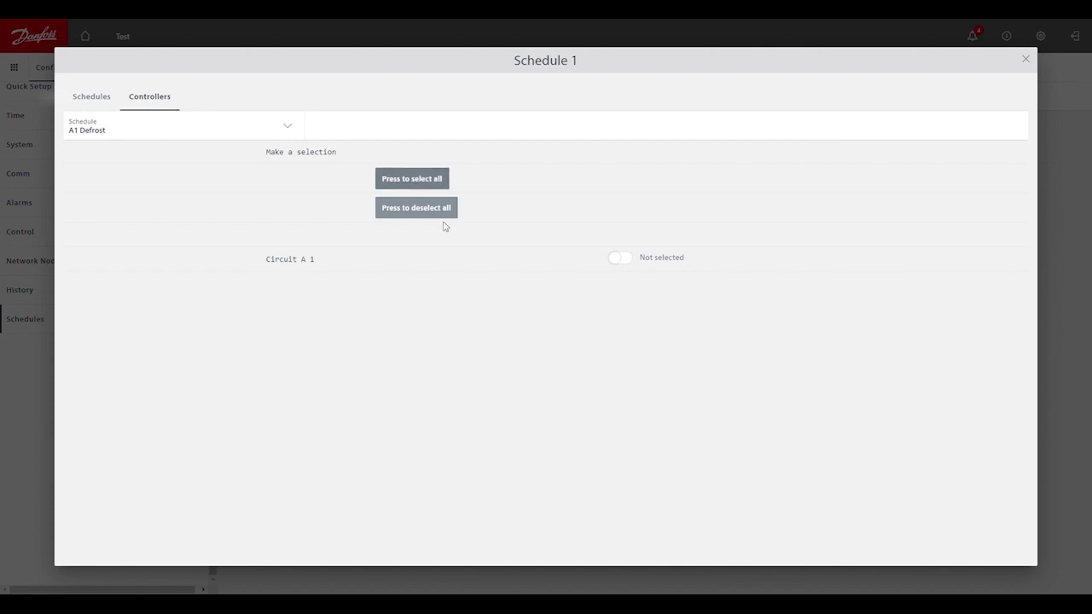
{"action": "left_click", "coordinate": [614, 263]}
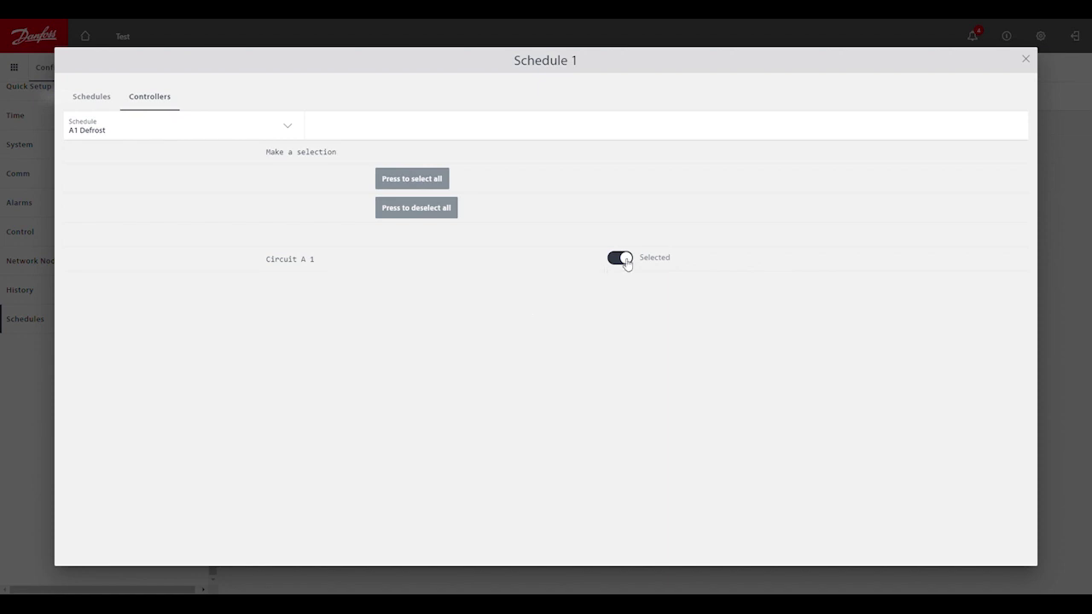
{"action": "left_click", "coordinate": [625, 259]}
{"action": "left_click", "coordinate": [624, 259]}
- On Schedule 1's Schedules tab, set Enable this schedule to Yes
{"action": "left_click", "coordinate": [87, 100]}
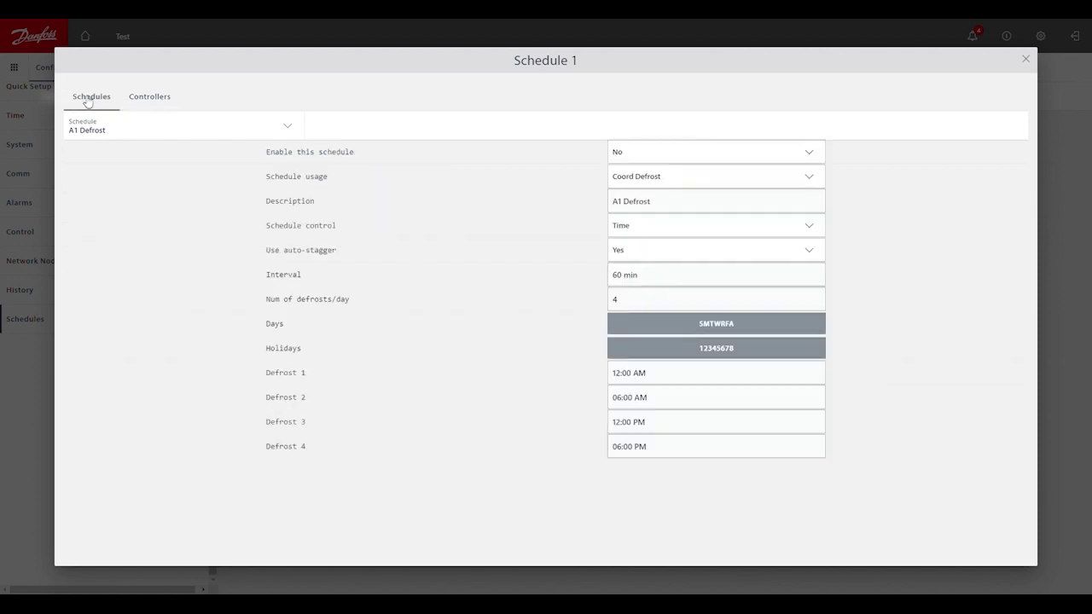
{"action": "left_click", "coordinate": [642, 154]}
{"action": "left_click", "coordinate": [643, 206]}
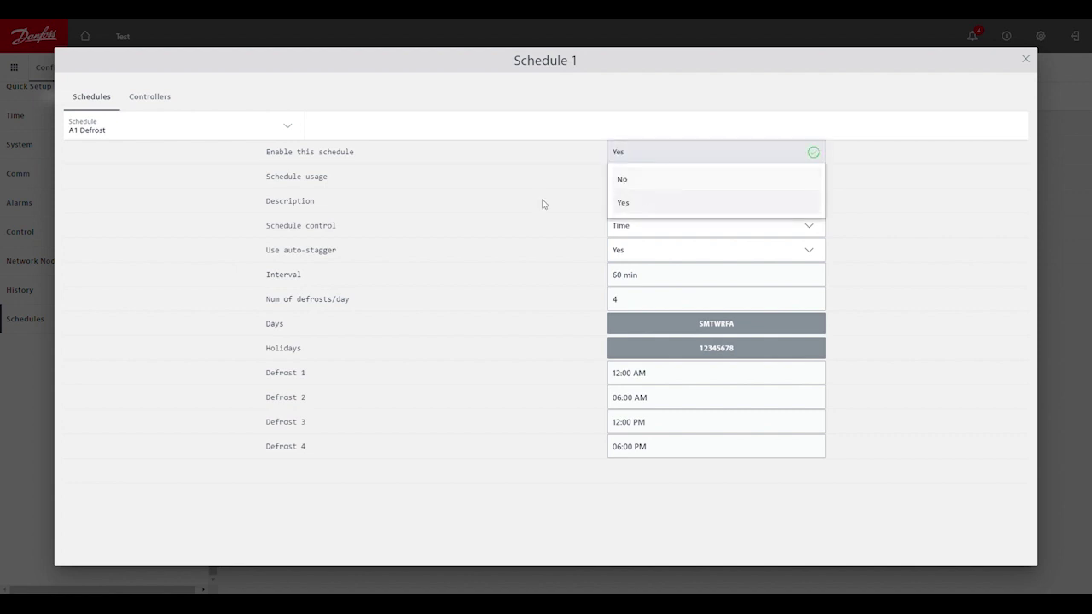
{"action": "left_click", "coordinate": [483, 205]}
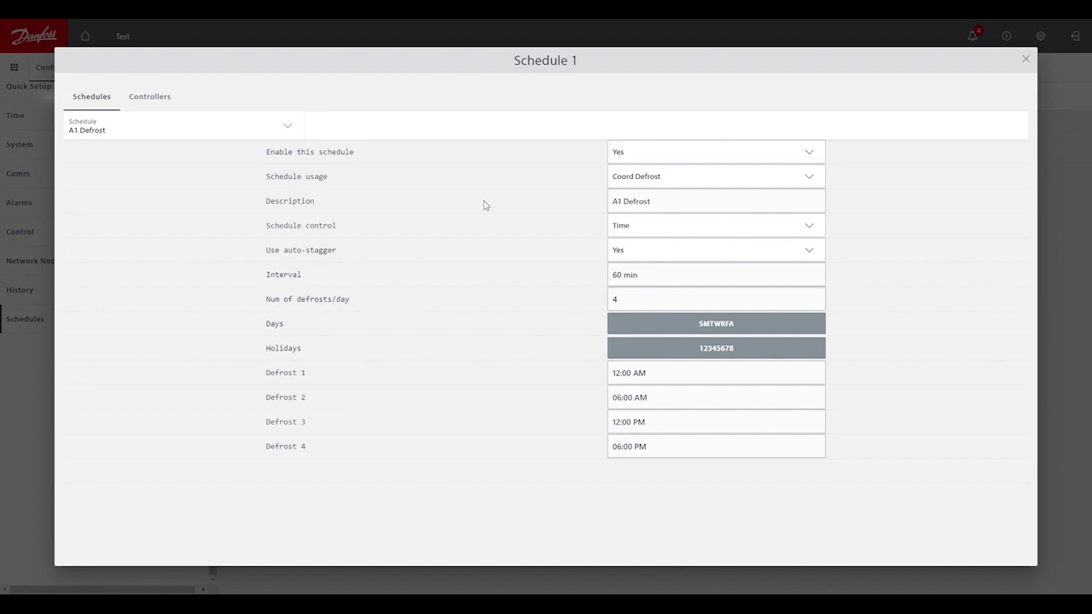